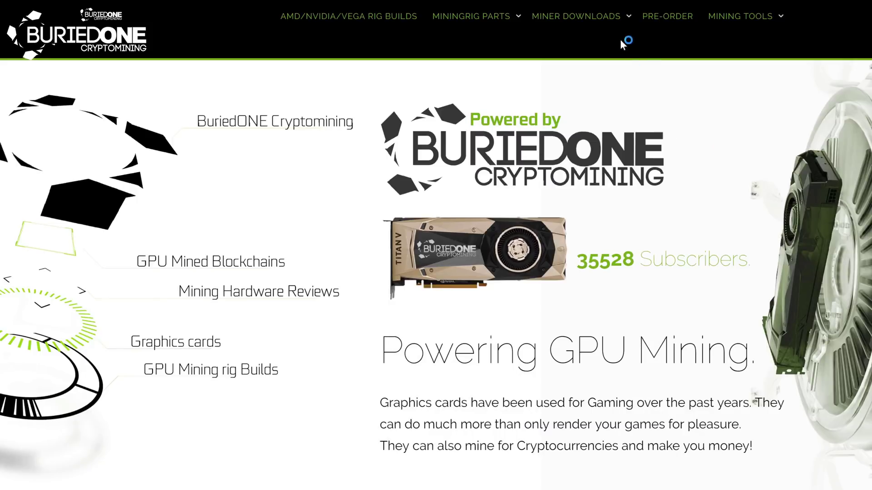
Go to the ZenCash (ZEN) Miner page under BuriedOne's MINER DOWNLOADS menu.
mouse_move(594, 18)
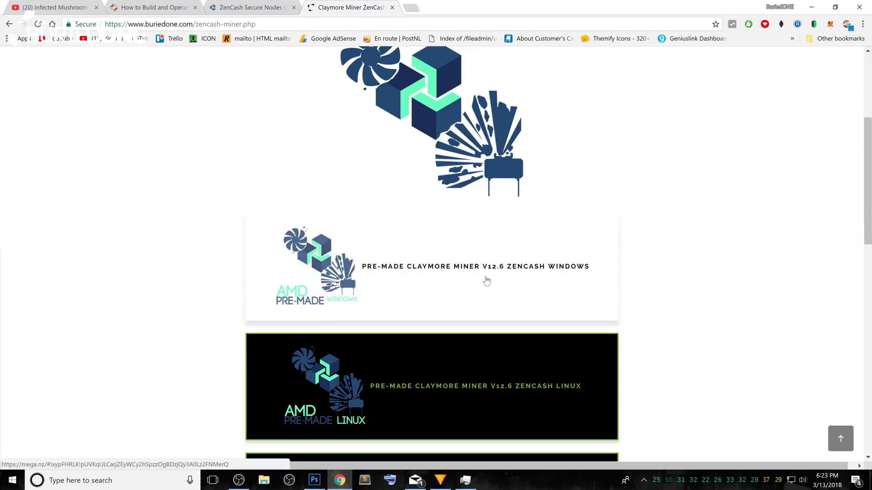
Download the 7.4 MB Claymore's ZenCash v12.6 AMD Windows .rar from MEGA.
left_click(481, 276)
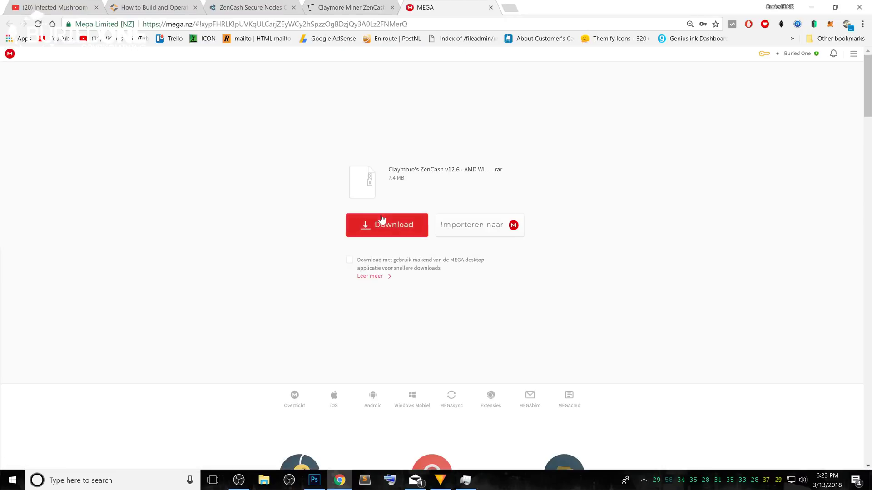
left_click(391, 225)
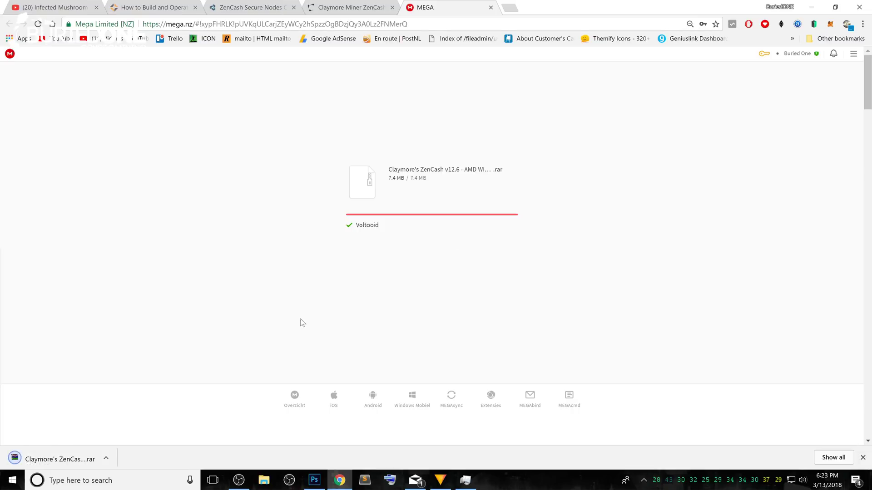
Extract the Claymore's ZenCash v12.6 - AMD WINDOWS folder to the Desktop, then close WinRAR.
left_click(71, 459)
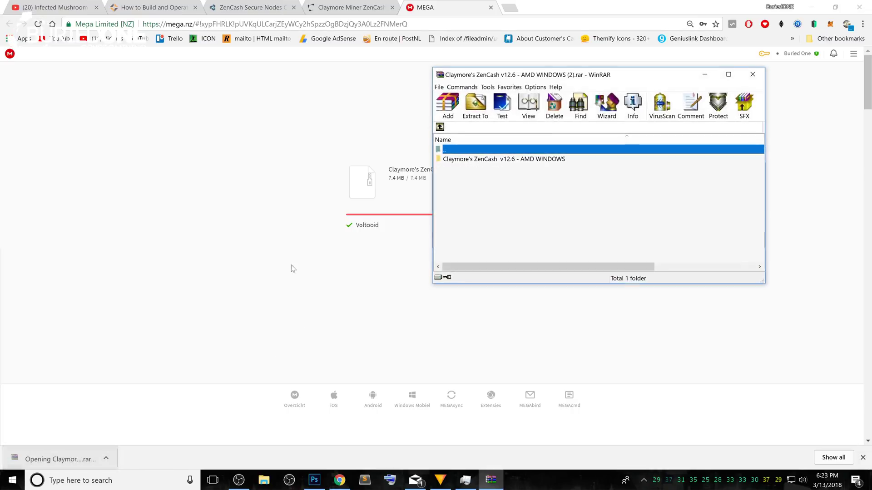
left_click(542, 159)
left_click(475, 104)
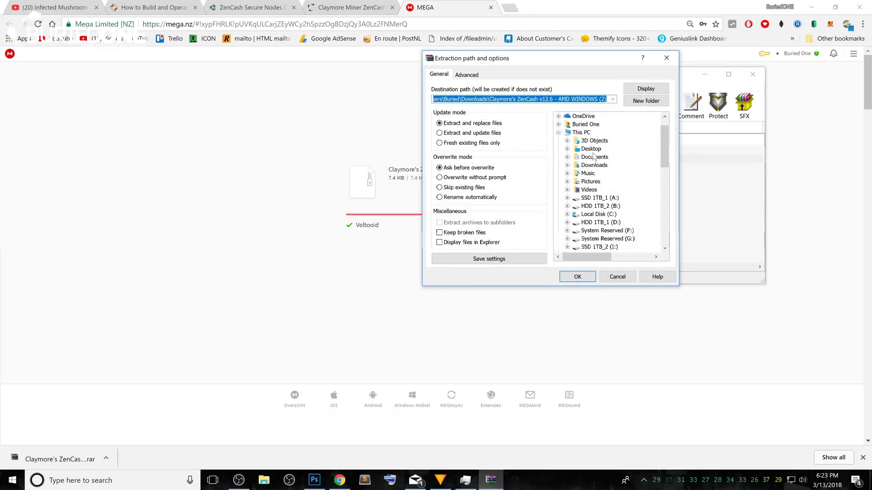
left_click(591, 149)
left_click(577, 277)
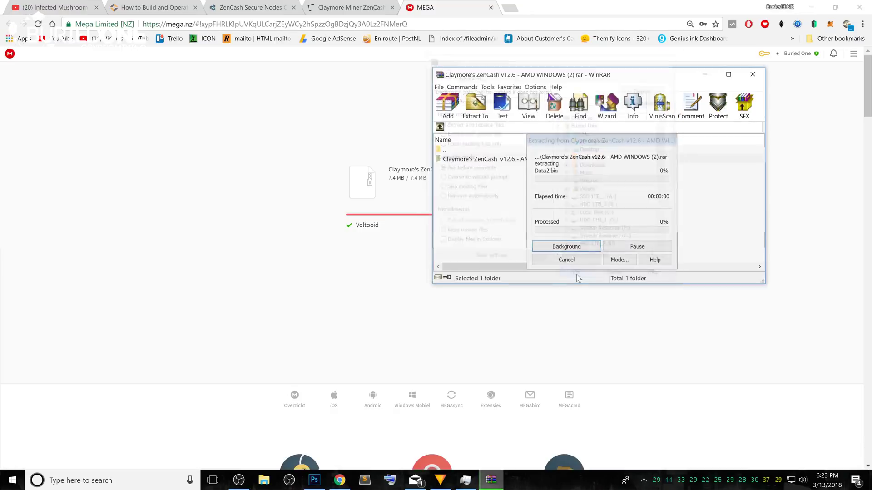
left_click(811, 7)
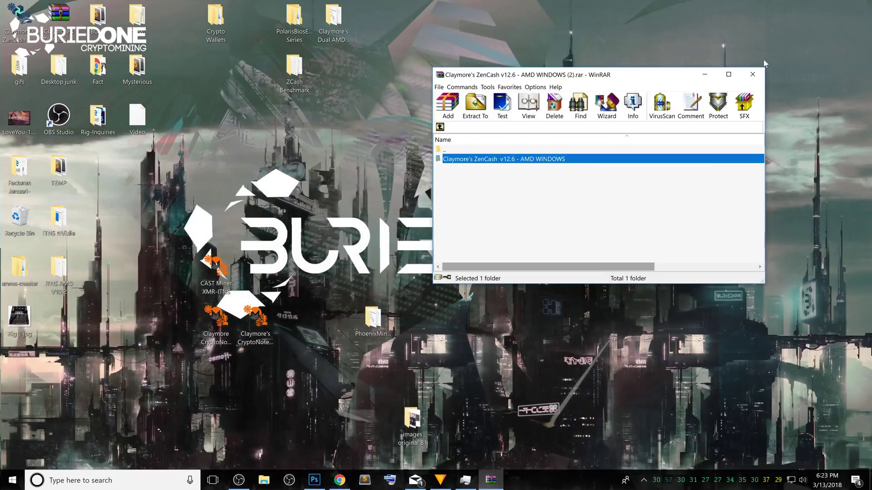
left_click(752, 74)
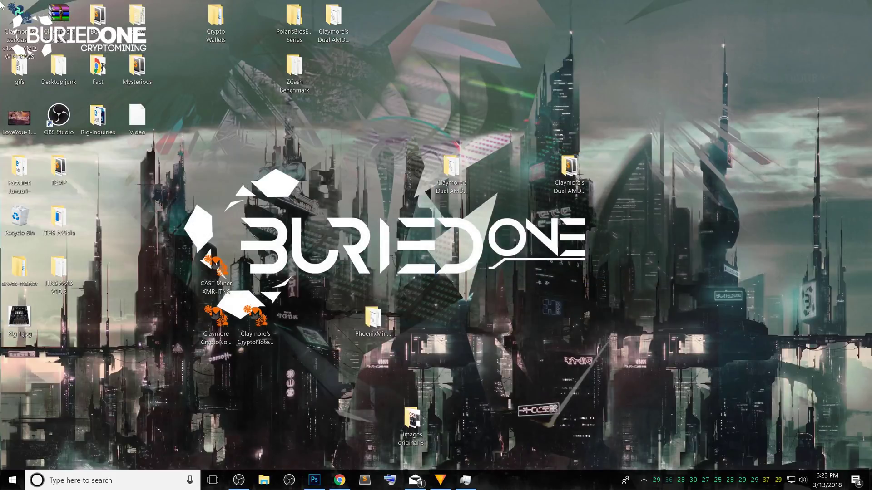
left_click_drag(4, 6, 466, 349)
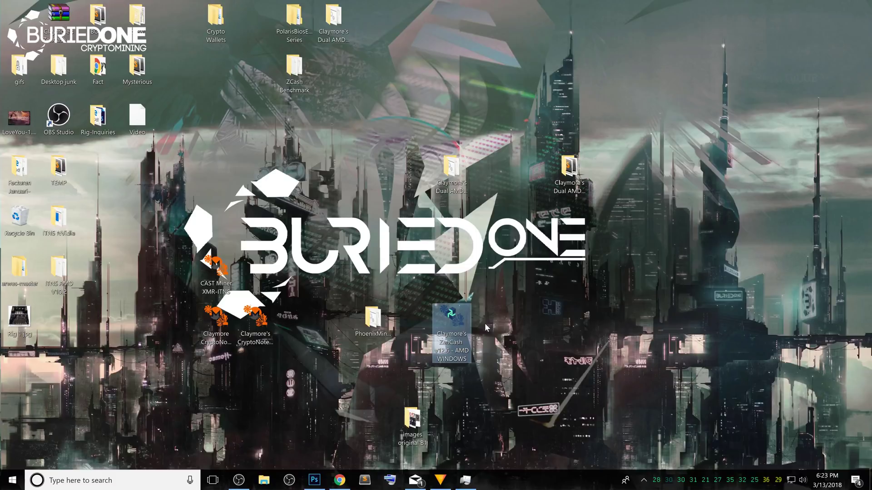
Open the extracted miner folder and choose Edit on B1 Start Miner.bat.
double_click(456, 324)
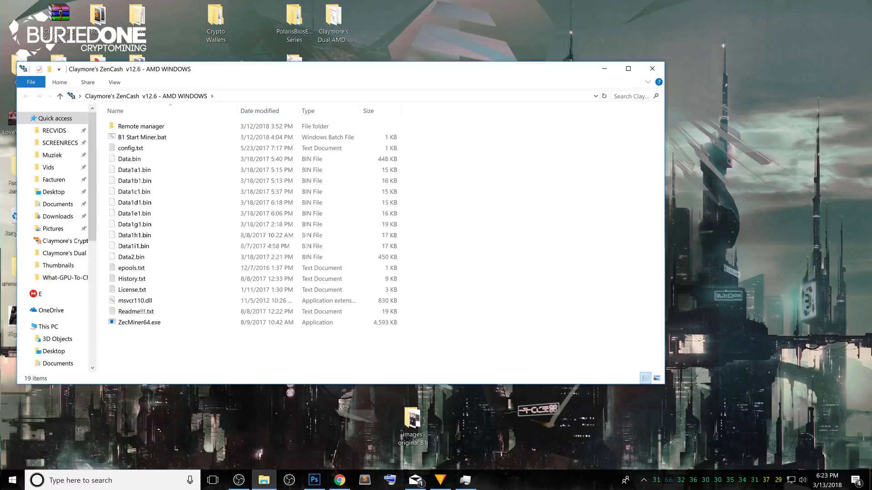
left_click_drag(290, 69, 441, 106)
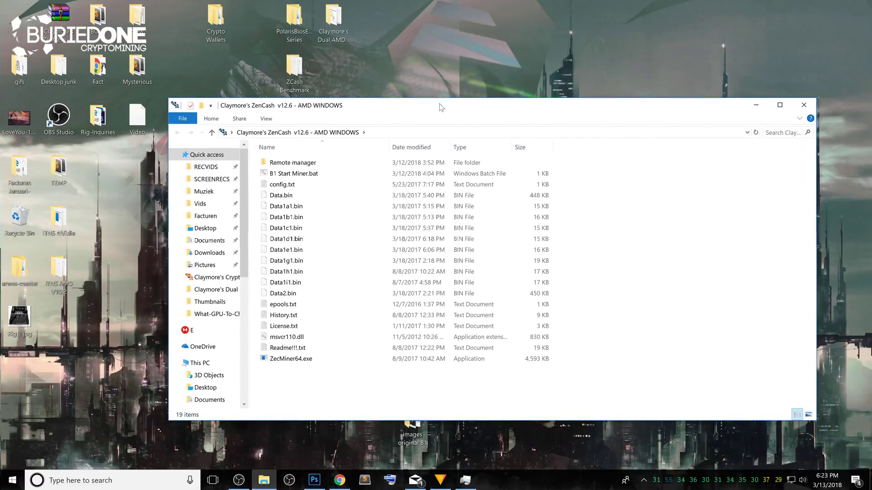
left_click(320, 175)
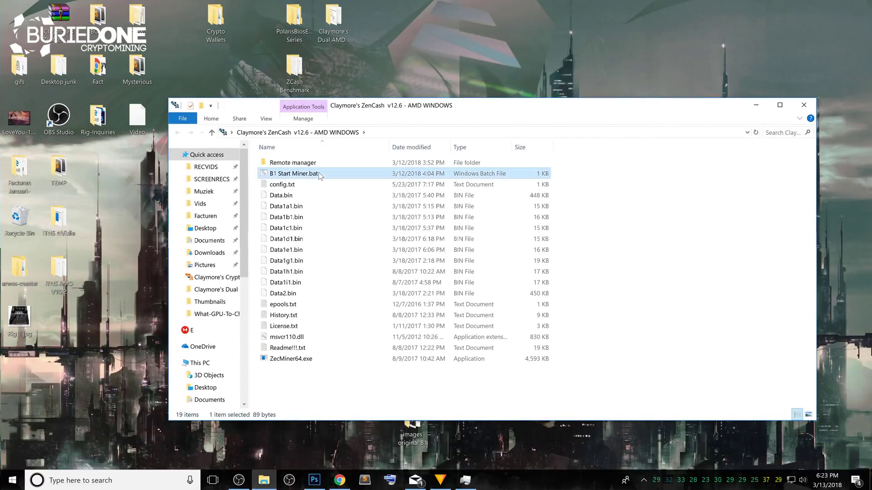
right_click(320, 175)
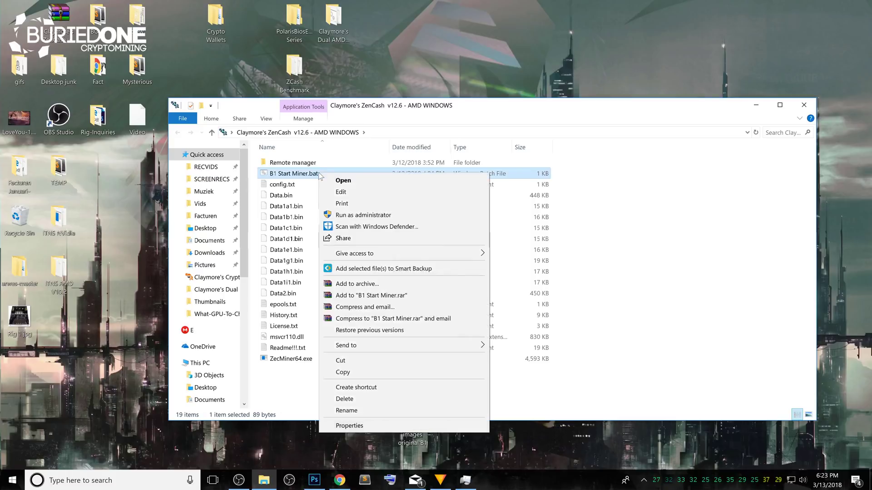
left_click(352, 182)
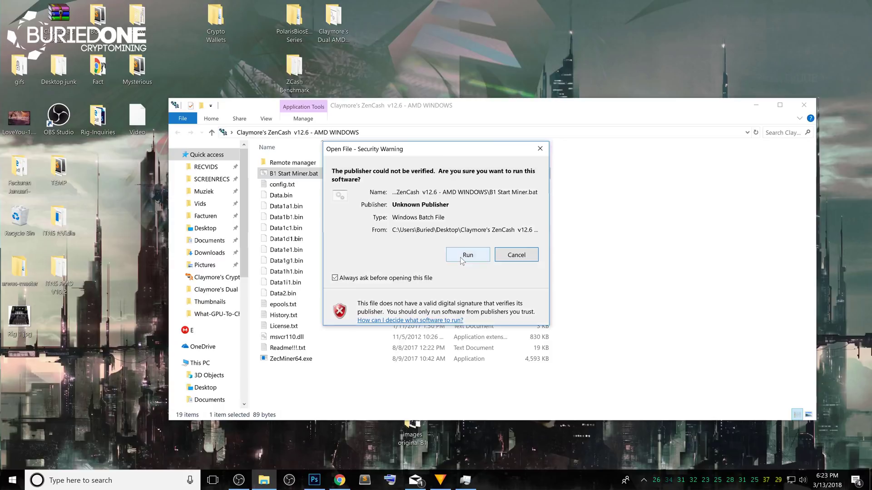
left_click(467, 255)
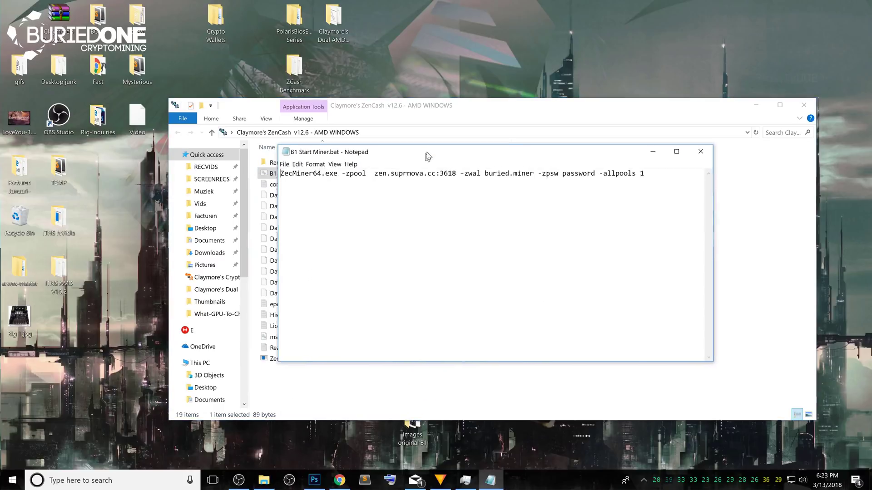
left_click_drag(428, 157, 424, 162)
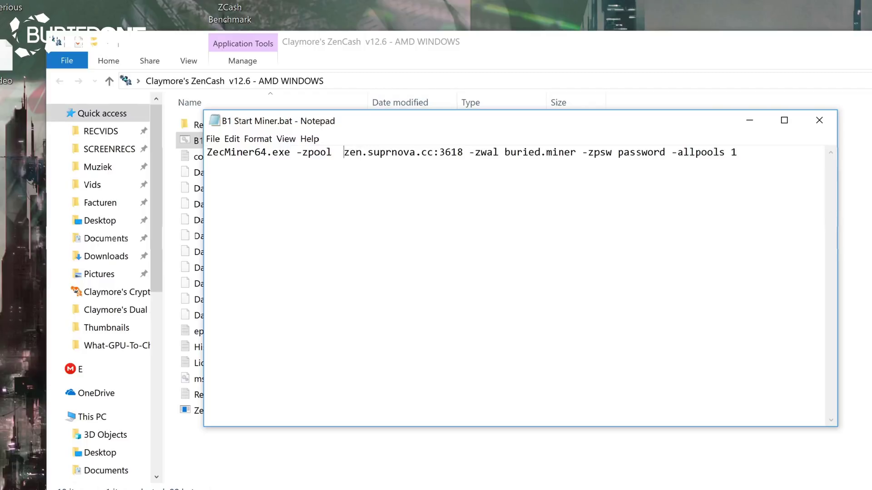
left_click_drag(344, 152, 433, 153)
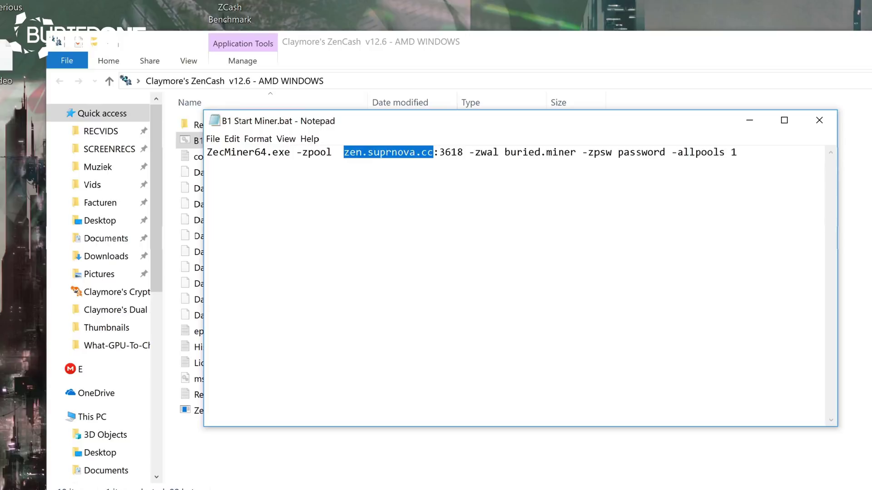
left_click(486, 152)
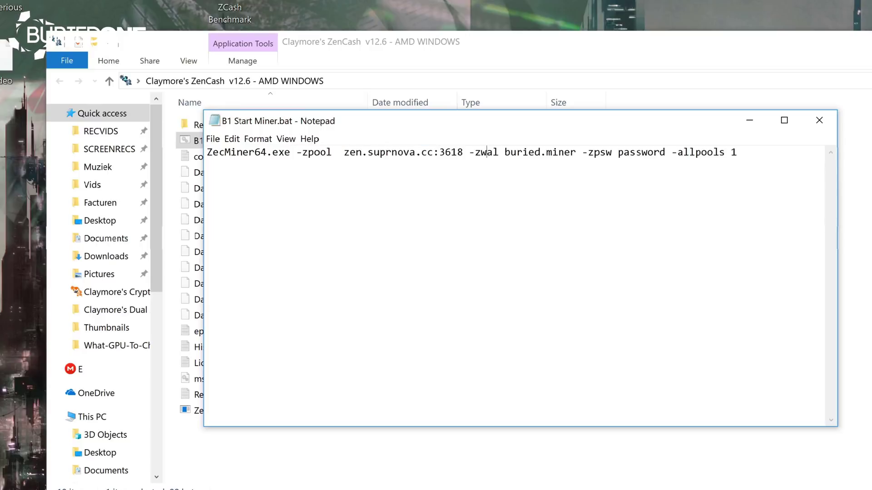
left_click_drag(505, 152, 737, 152)
left_click(534, 153)
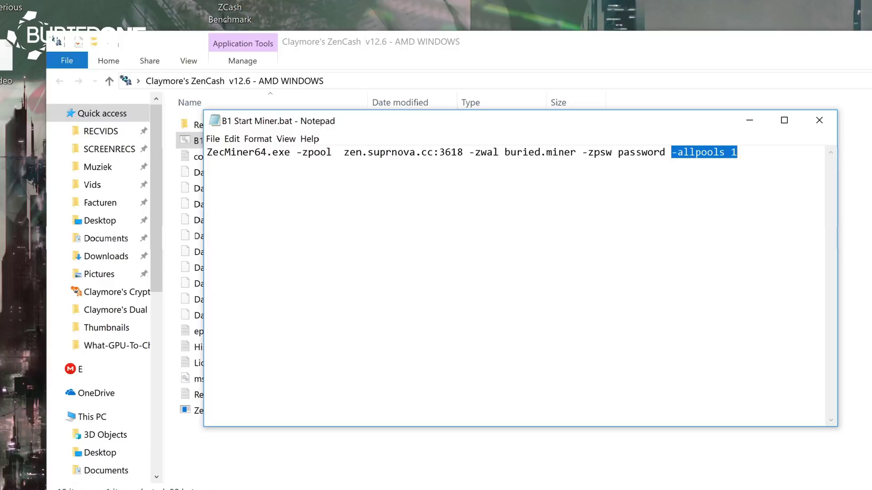
left_click(712, 153)
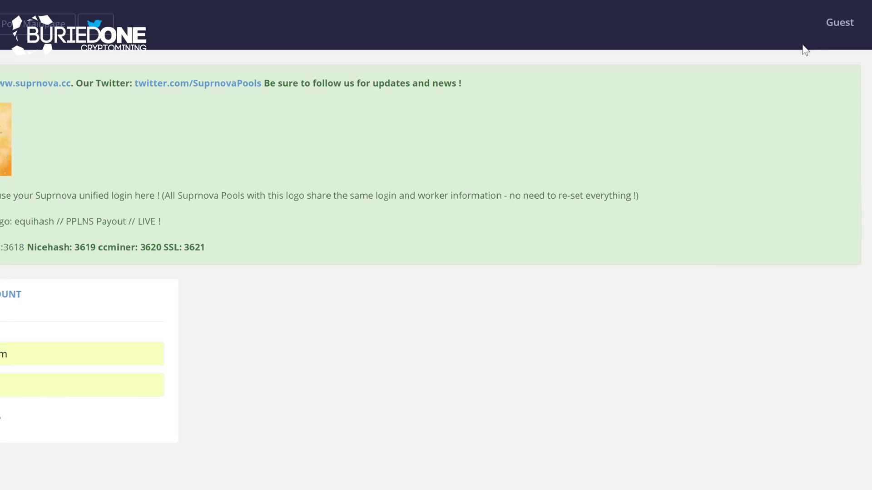
Log in to the zen.suprnova.cc pool account with the saved credentials.
left_click(840, 68)
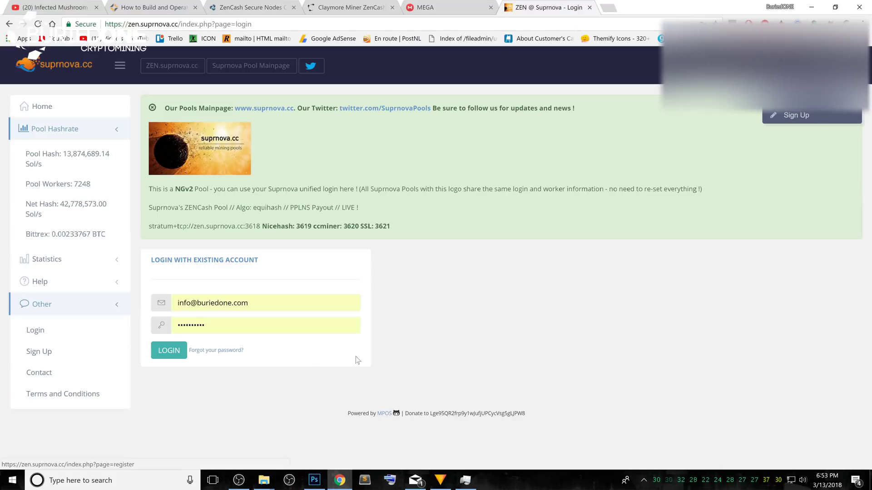
left_click(170, 352)
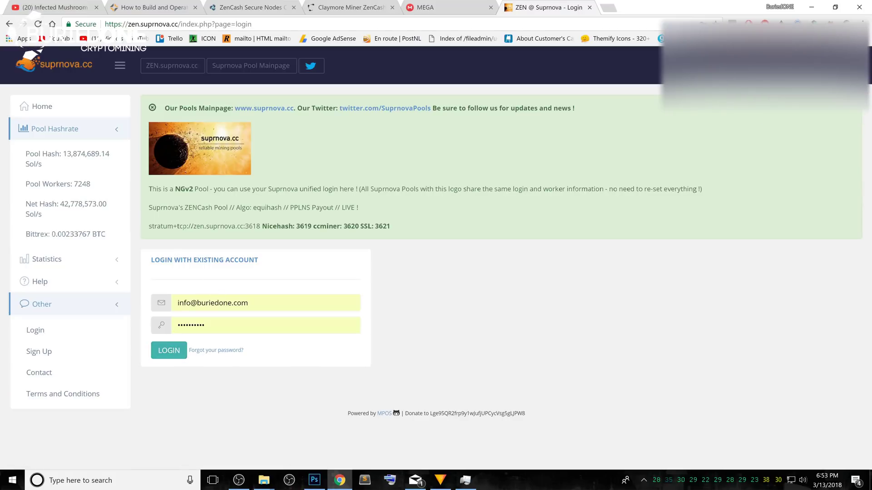
left_click(169, 351)
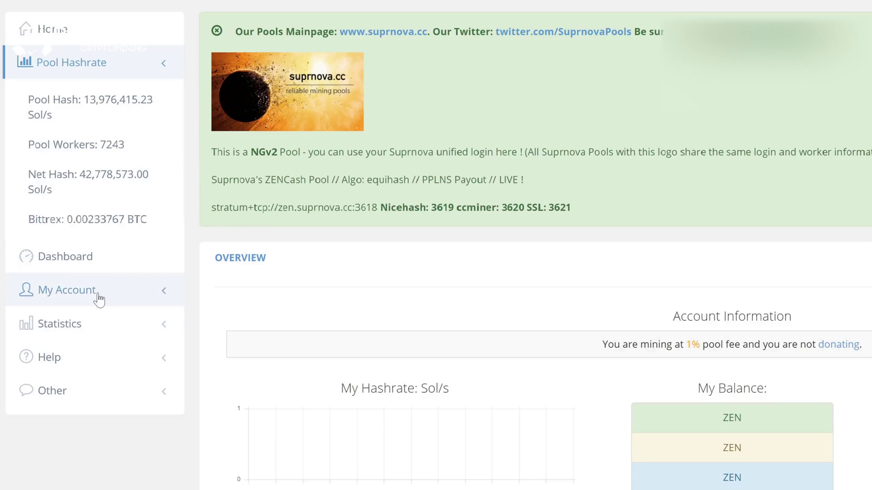
On the My Workers page, enter 'example' as the new worker name.
left_click(99, 300)
scroll(111, 302, "down", 3)
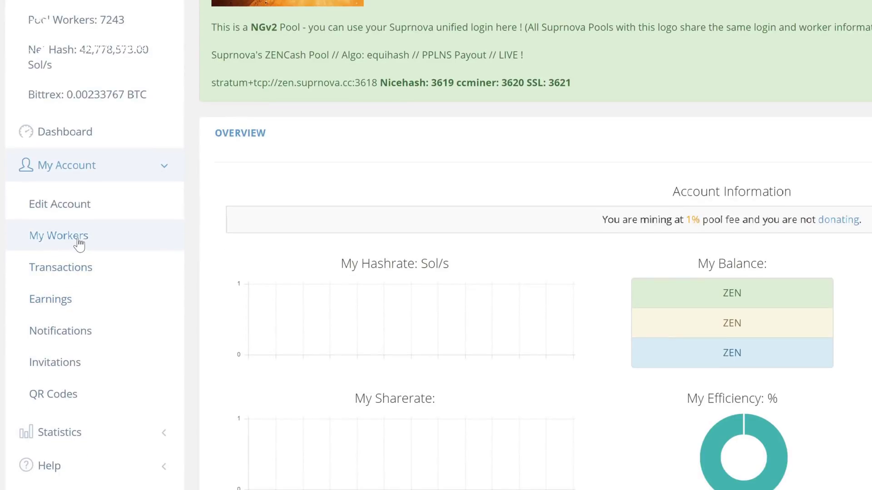
left_click(79, 244)
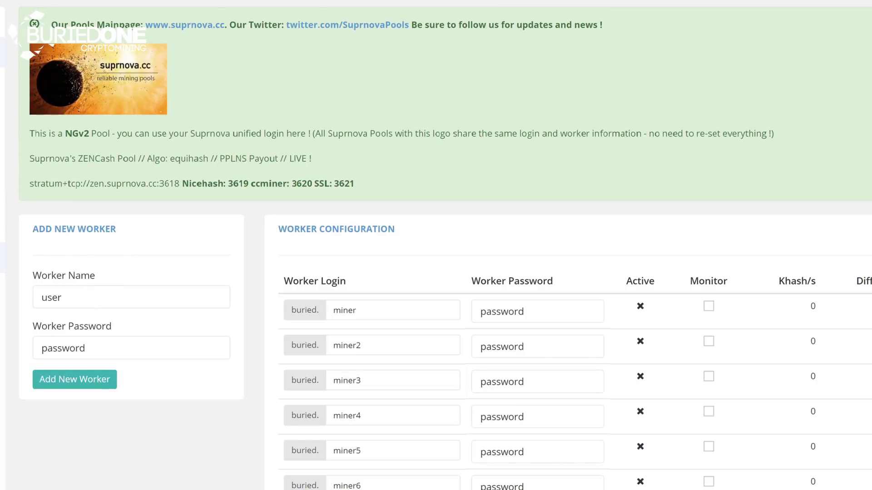
double_click(51, 297)
type("example")
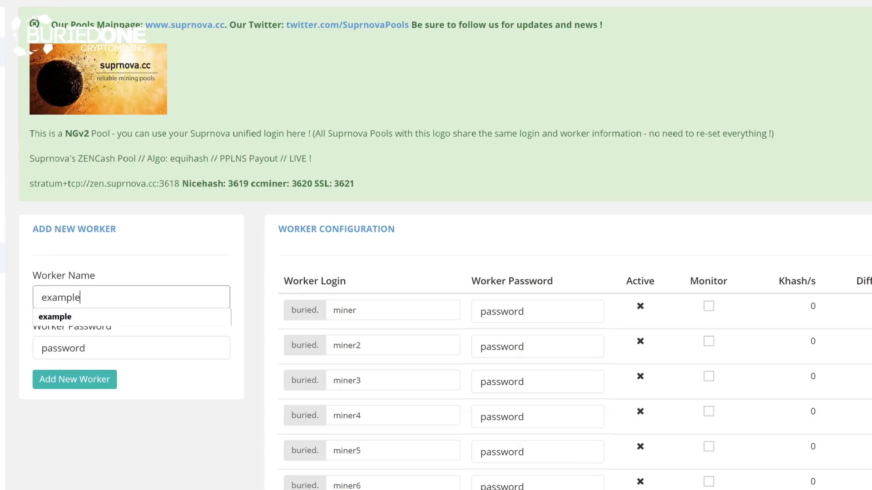
Give the worker its password, add it, and enable Monitor on the example row.
key("Tab")
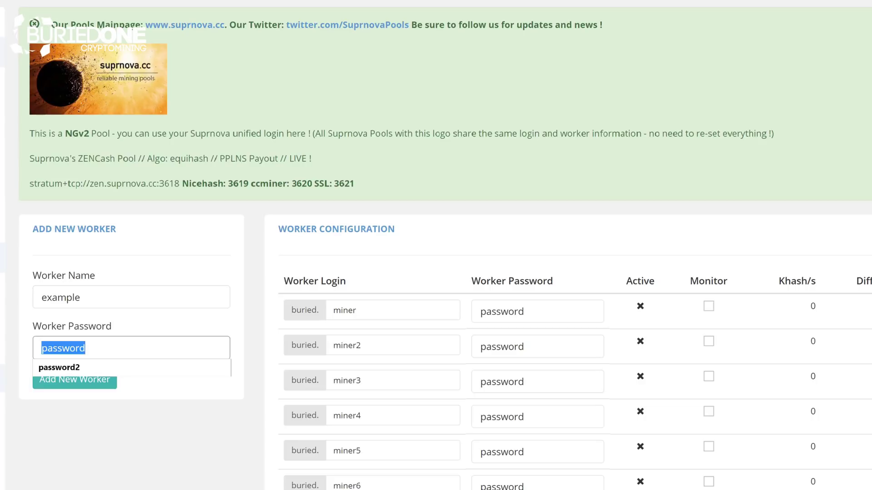
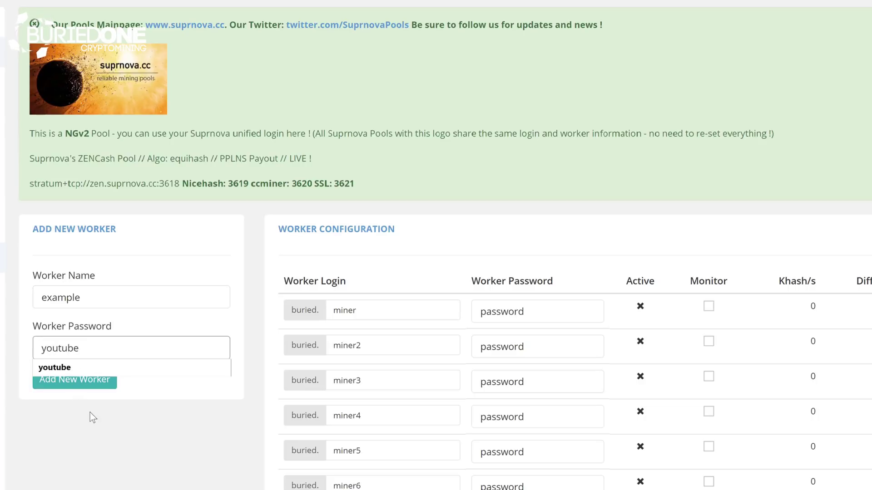
left_click(74, 397)
left_click(56, 385)
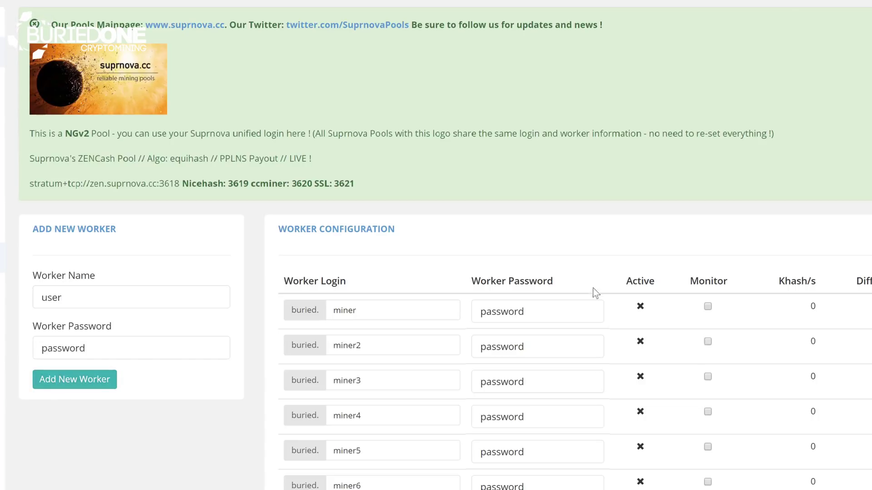
scroll(593, 288, "down", 3)
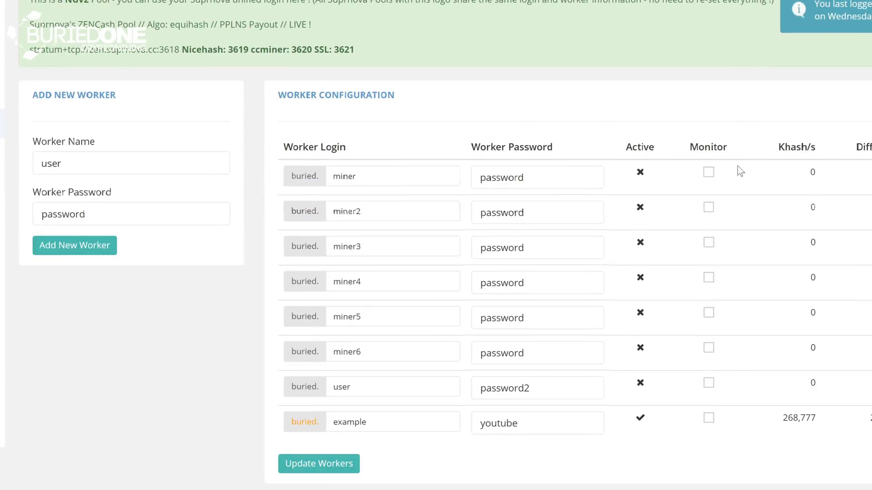
left_click(709, 417)
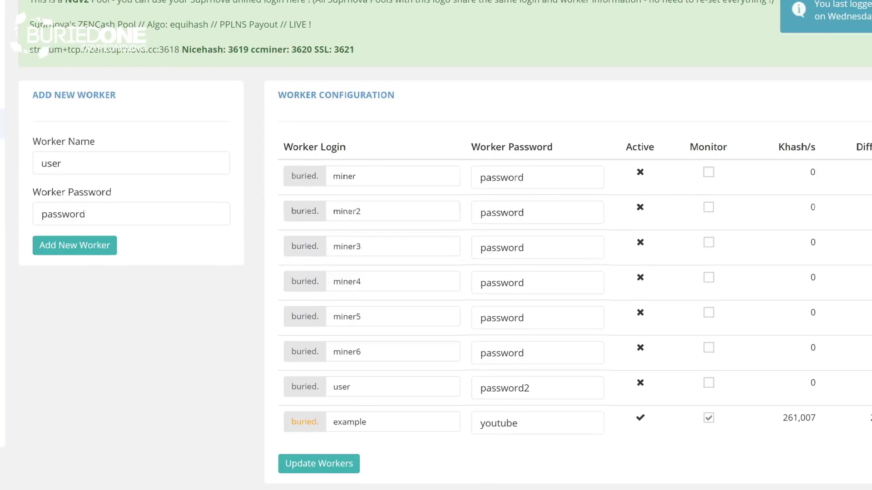
Open B1 Start Miner.bat in Notepad, positioned beside the Suprnova worker table.
left_click(247, 481)
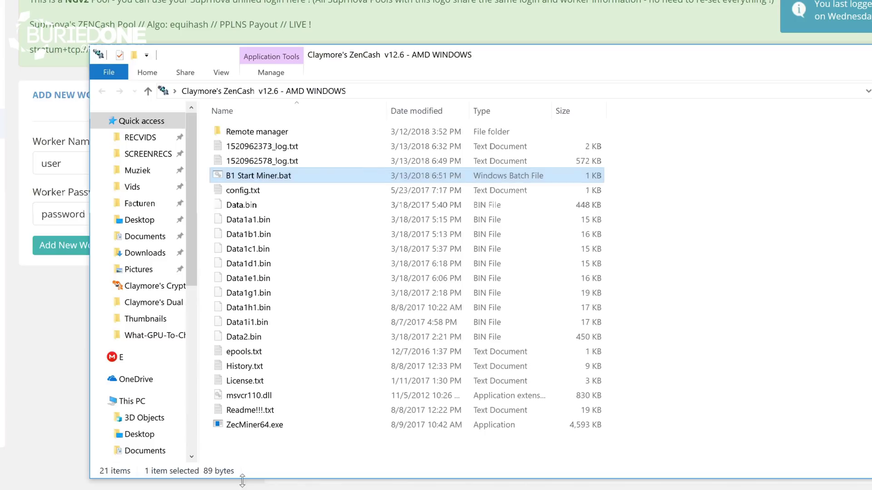
right_click(297, 177)
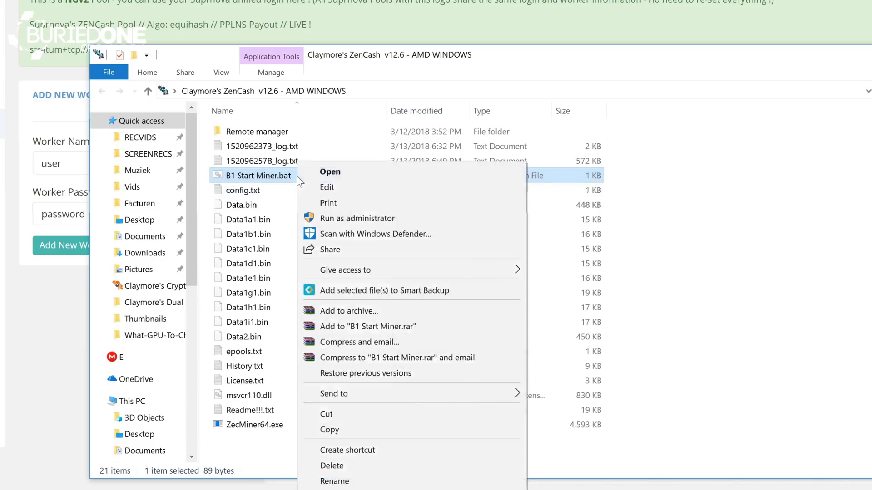
left_click(330, 190)
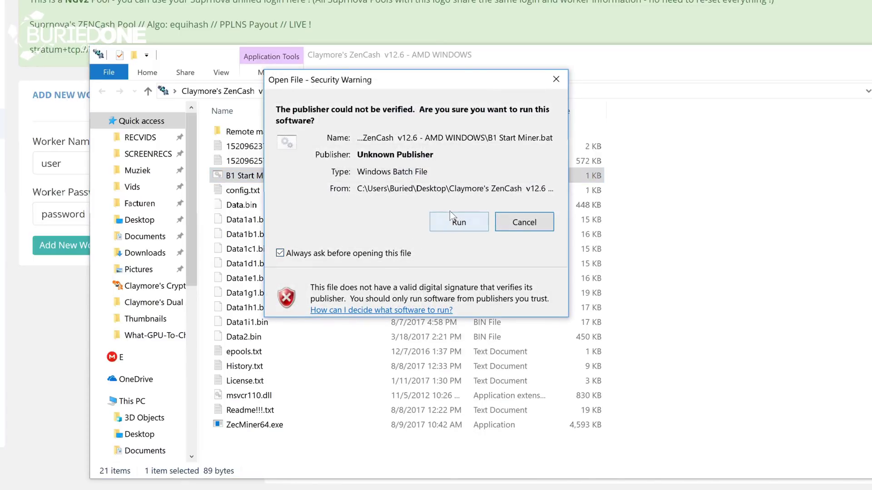
left_click(451, 213)
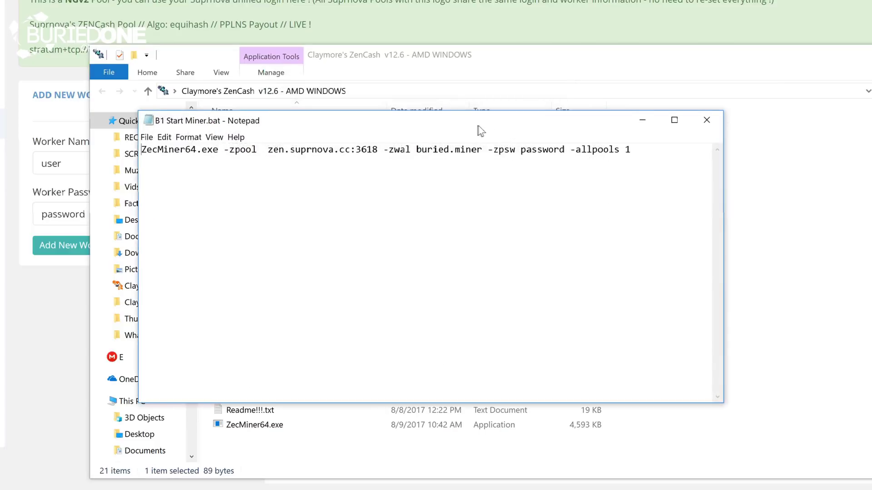
left_click_drag(480, 131, 535, 136)
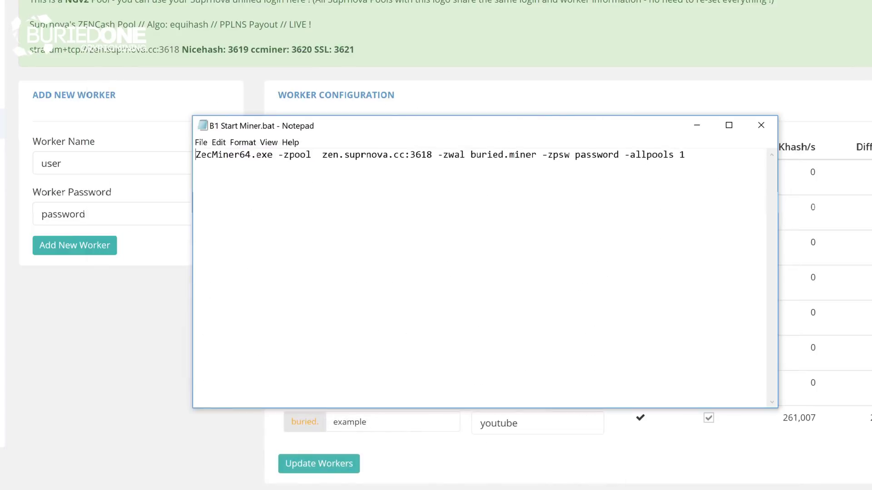
left_click_drag(481, 131, 482, 54)
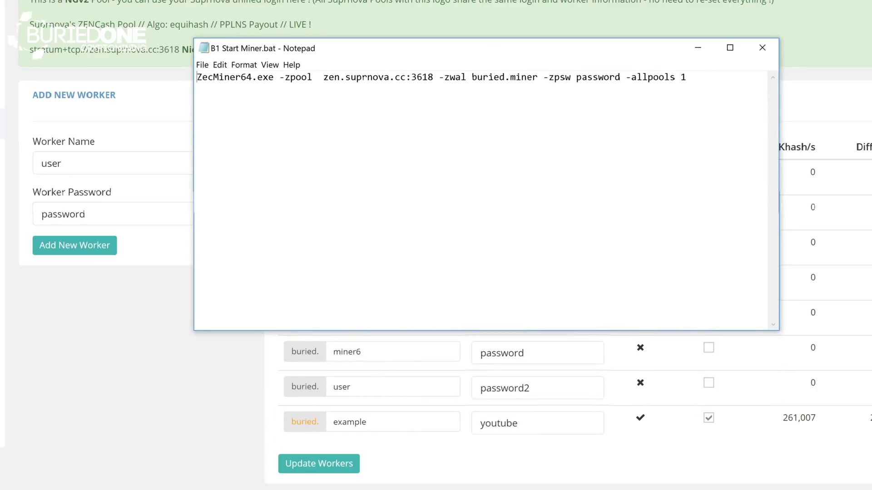
Replace the worker name 'miner' with 'example' and the worker password, then save and close.
left_click_drag(538, 77, 510, 77)
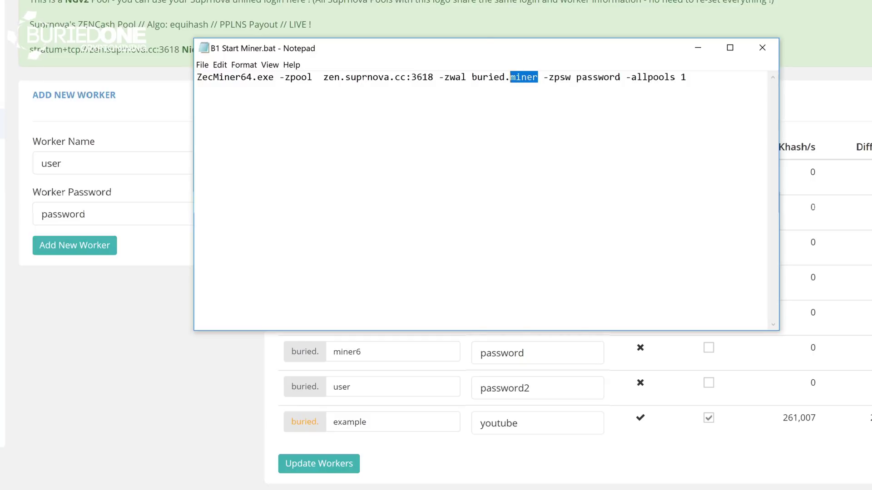
type("example")
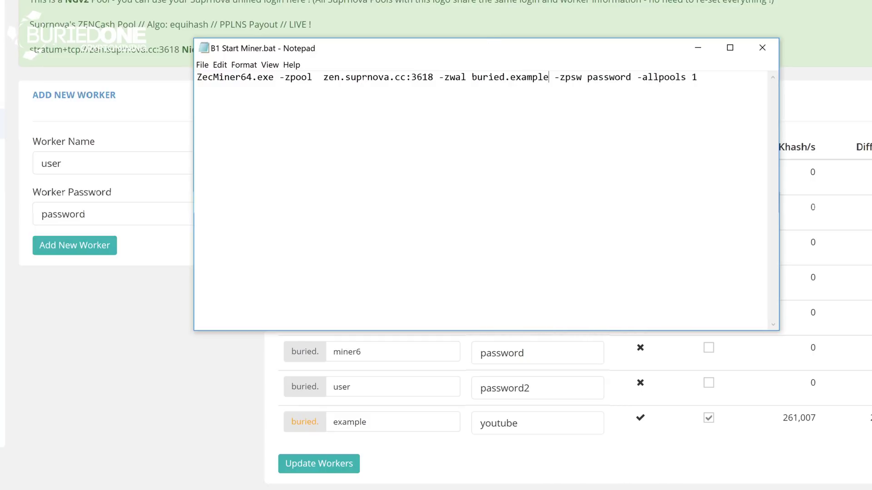
left_click(634, 77)
left_click_drag(632, 77, 586, 77)
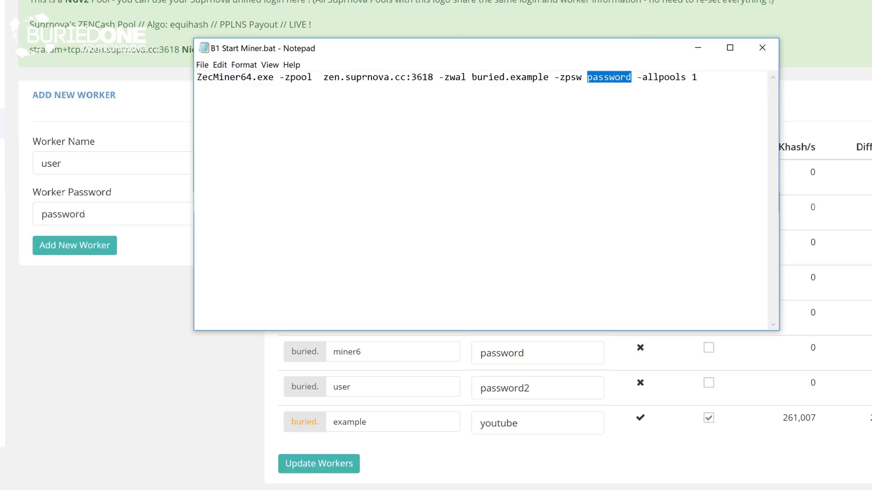
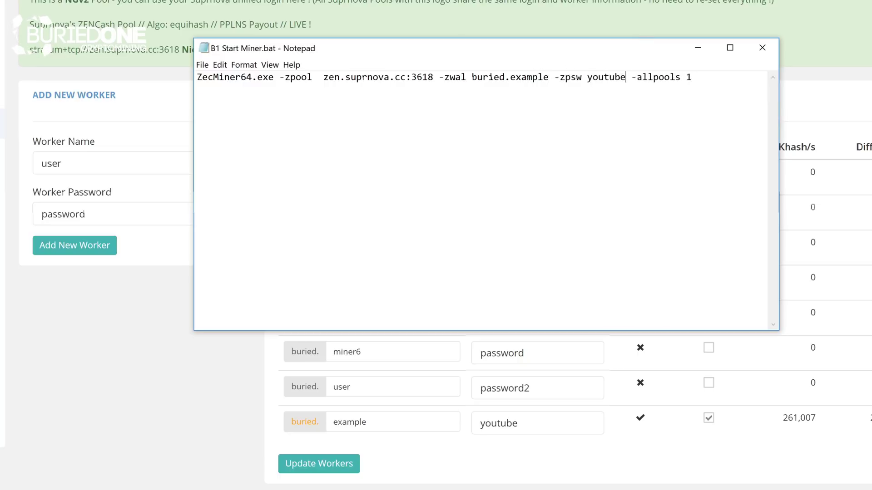
left_click(202, 65)
left_click(218, 102)
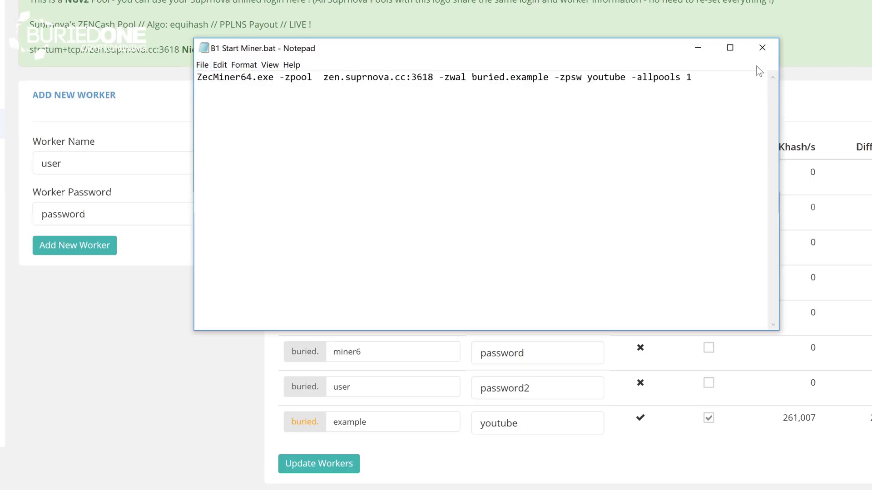
left_click(762, 48)
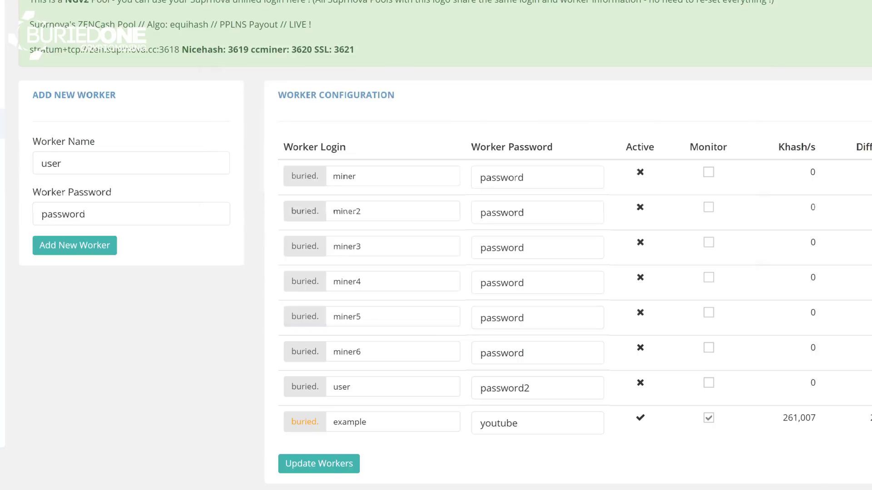
Launch B1 Start Miner.bat and allow it past the security warning to begin mining.
left_click(253, 454)
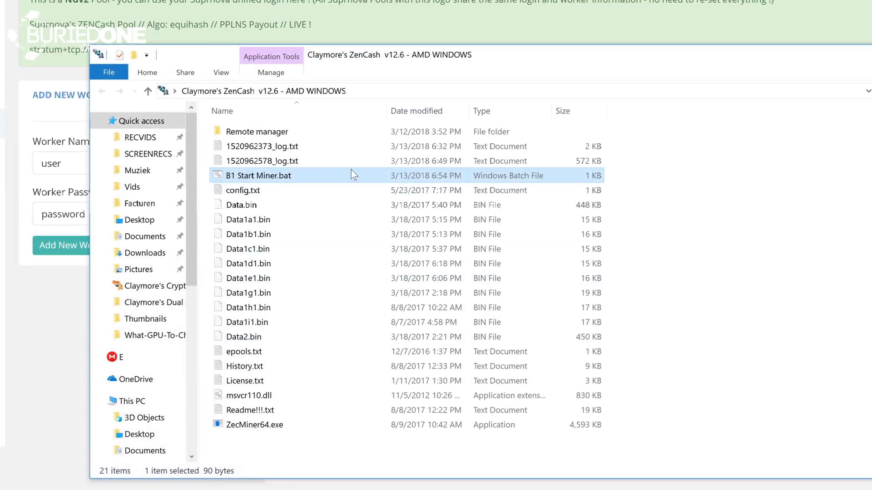
double_click(323, 176)
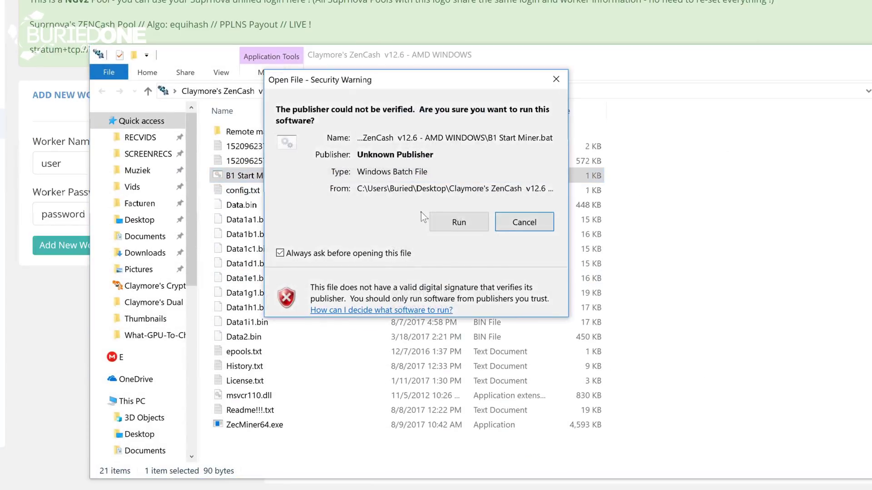
left_click(454, 221)
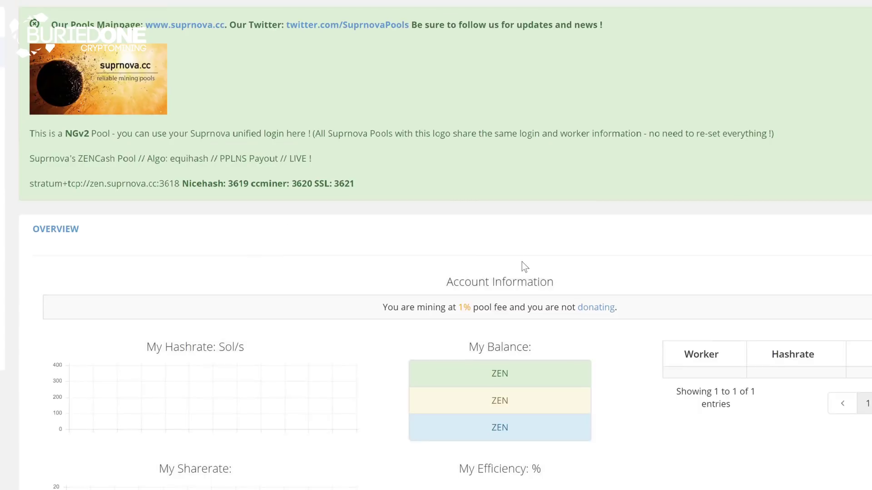
Highlight the example worker and its 284,595.82 hashrate in the dashboard worker table.
scroll(521, 264, "down", 5)
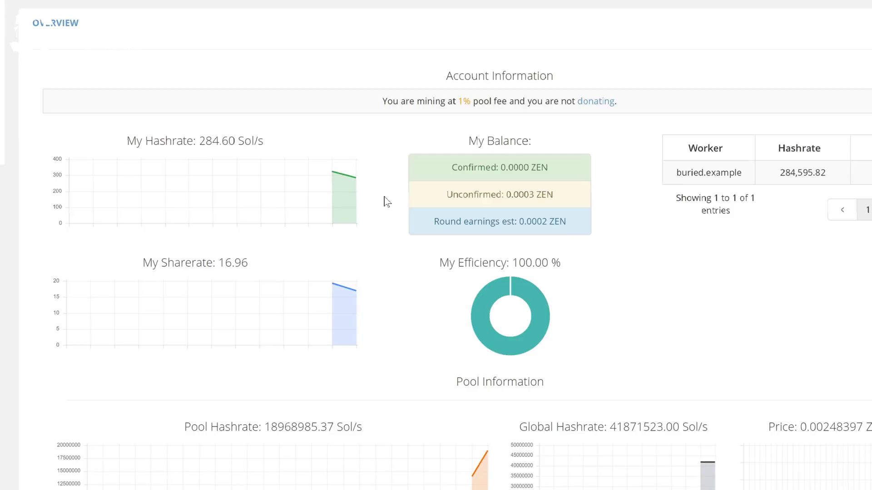
left_click_drag(742, 172, 676, 172)
left_click_drag(779, 172, 832, 176)
left_click(787, 203)
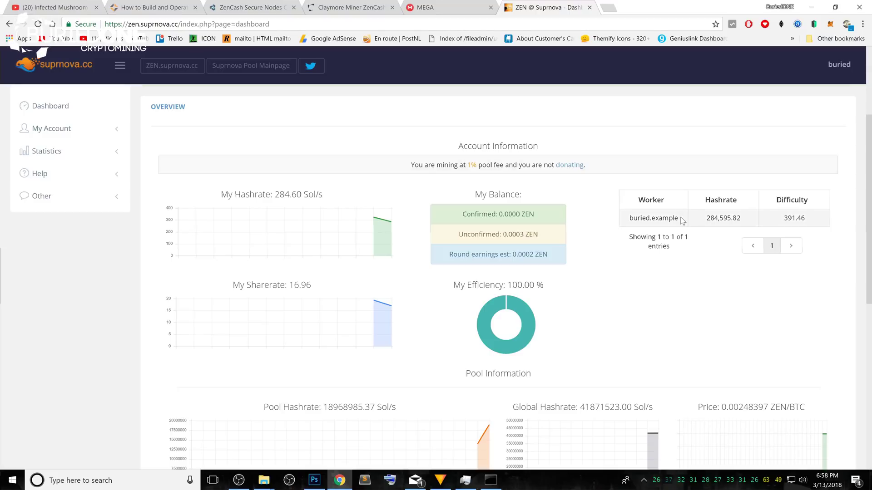
left_click_drag(681, 220, 626, 219)
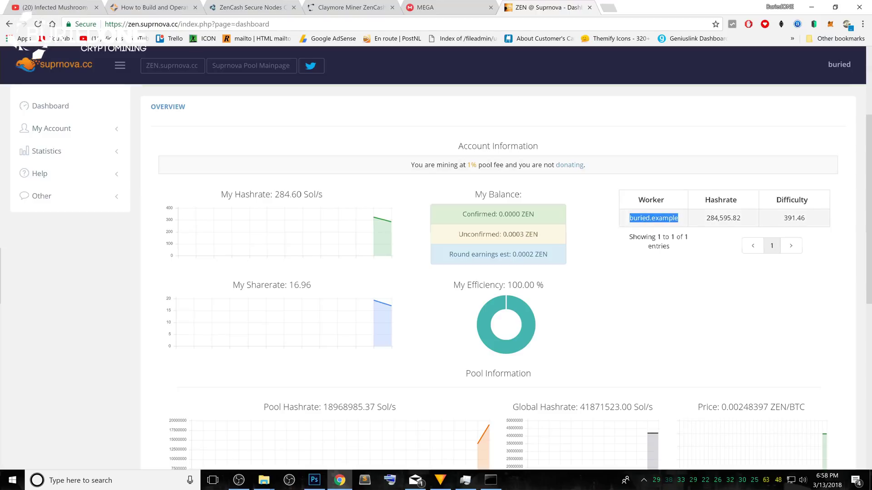
left_click(717, 218)
left_click_drag(697, 223, 745, 220)
left_click(715, 246)
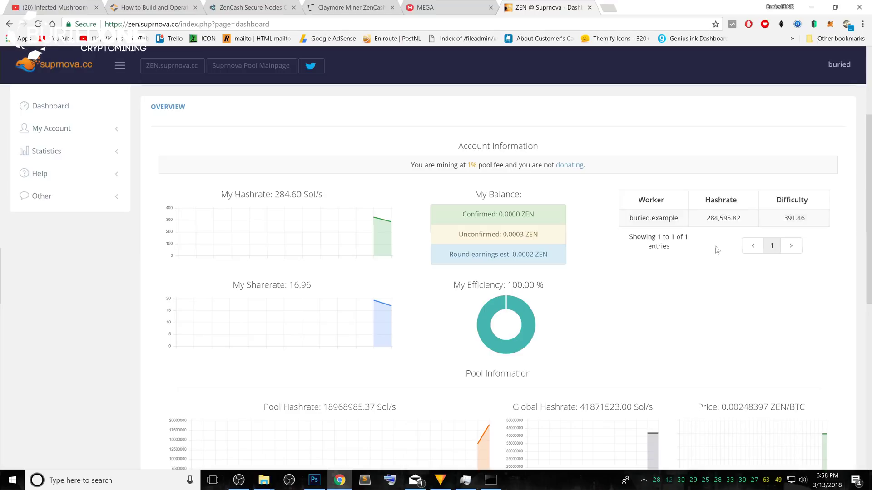